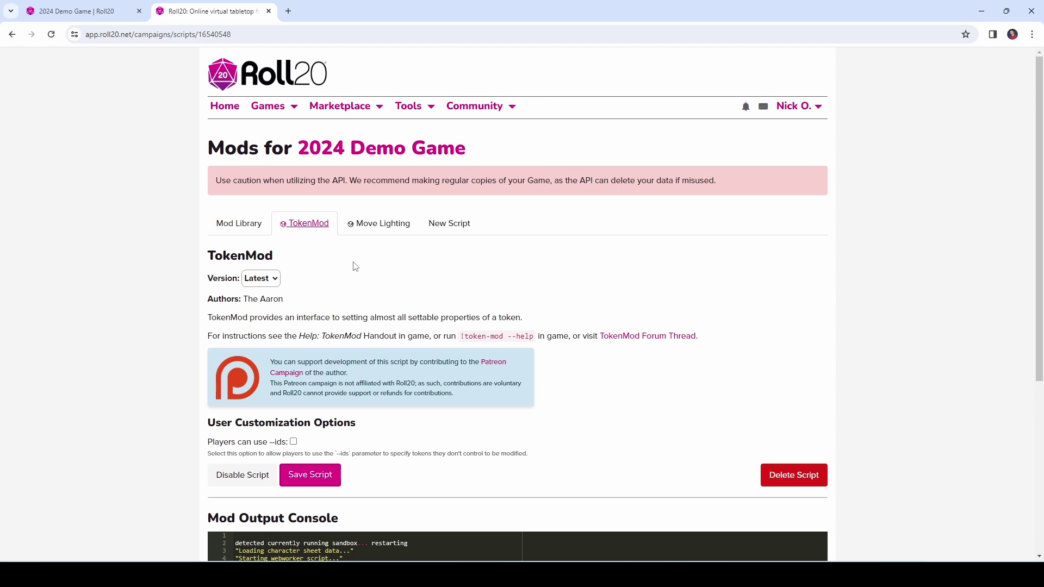
Step: View the Move Lighting mod's details on the Mods page
left_click(385, 228)
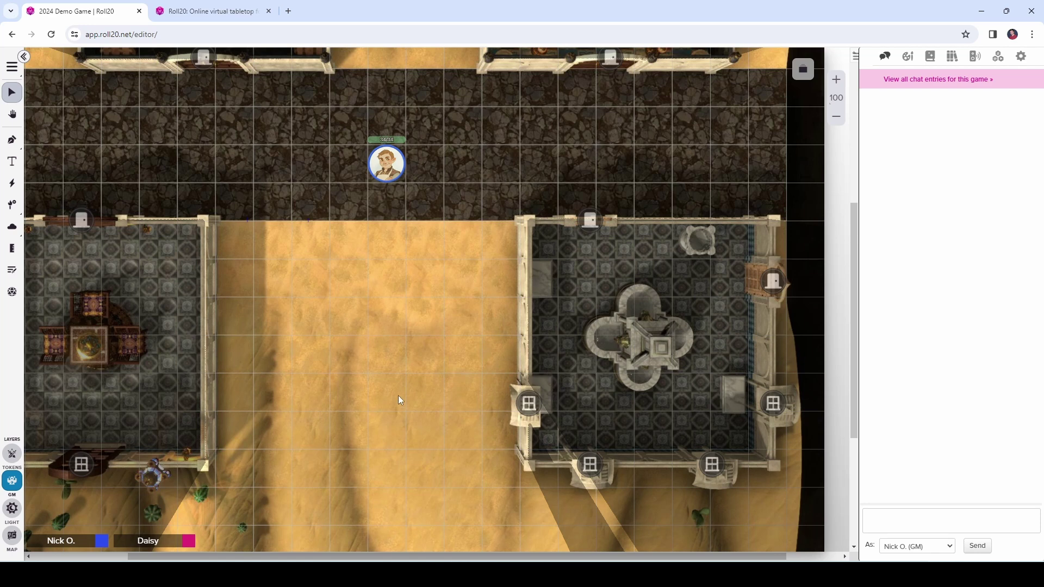
Step: On the Map layer, send the sand image to the back to reveal the temple room
left_click(12, 536)
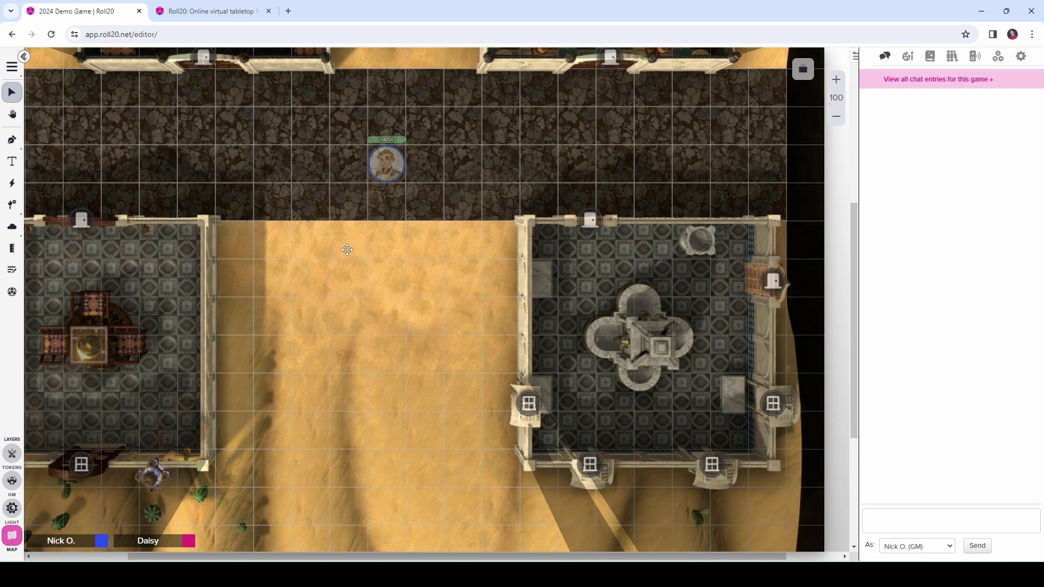
right_click(350, 347)
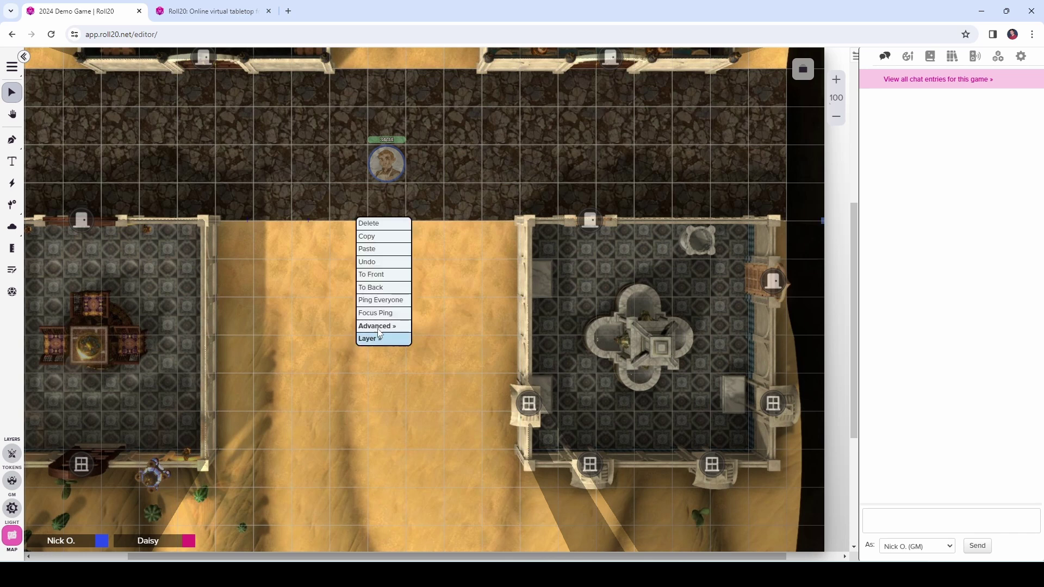
left_click(384, 296)
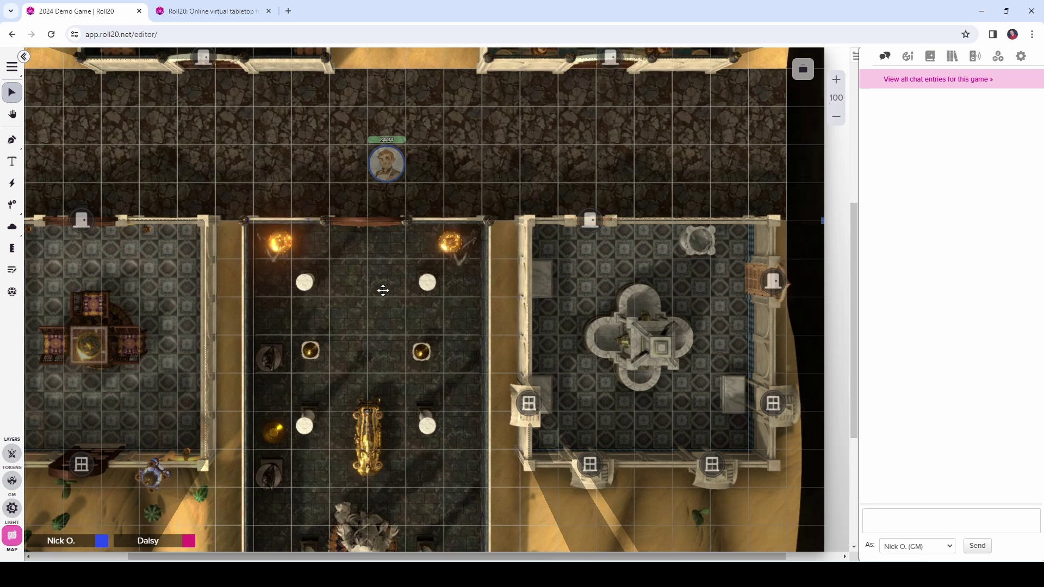
Step: Move the temple room image to the GM Layer, then return to the Tokens layer
right_click(383, 290)
mouse_move(407, 284)
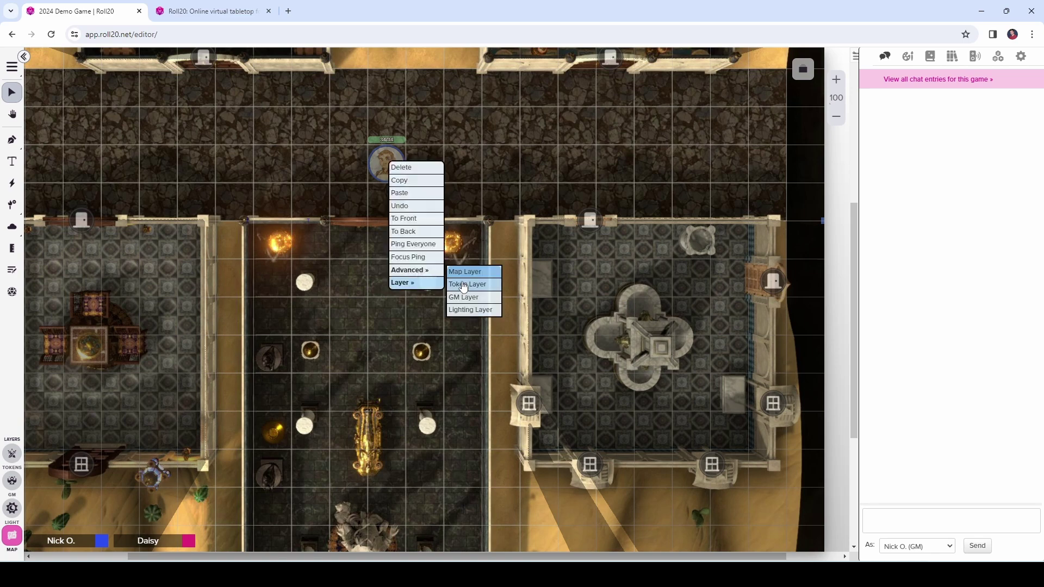
left_click(485, 299)
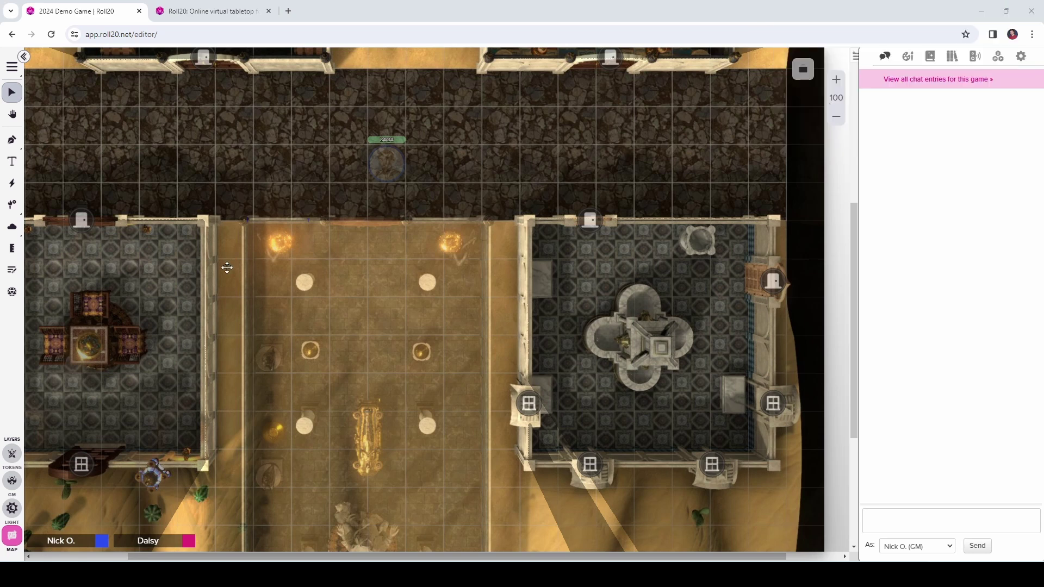
left_click(12, 480)
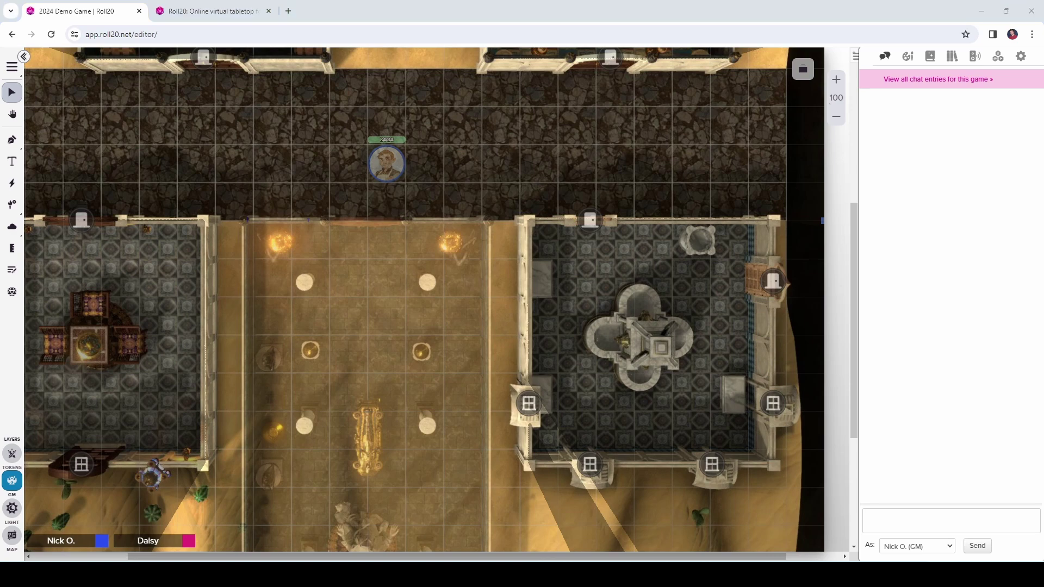
key("alt+Tab")
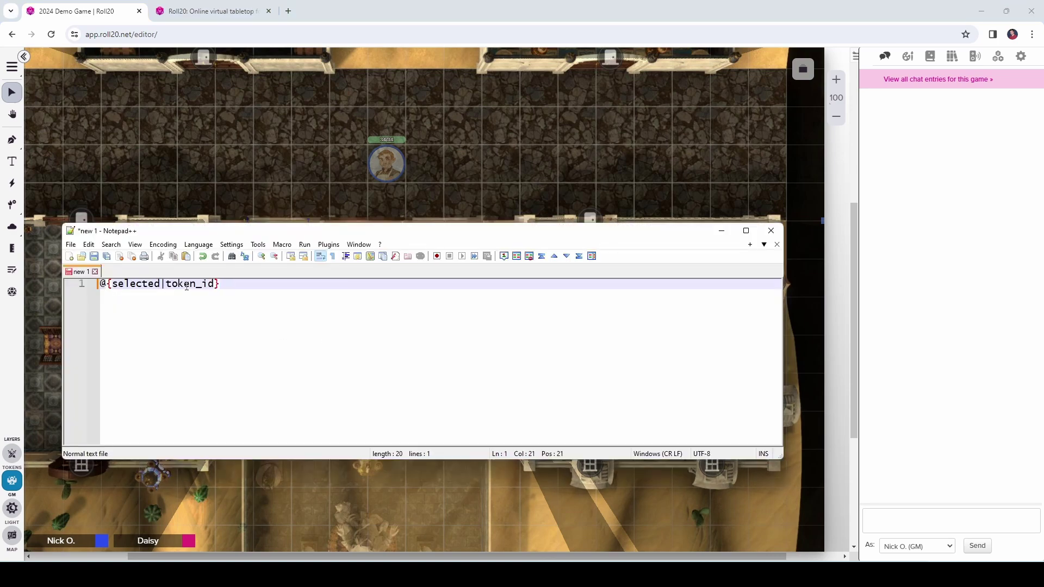
Step: Send the @{selected|token_id} query in Roll20 chat to show the room image's id
left_click_drag(220, 284, 94, 287)
key("ctrl+c")
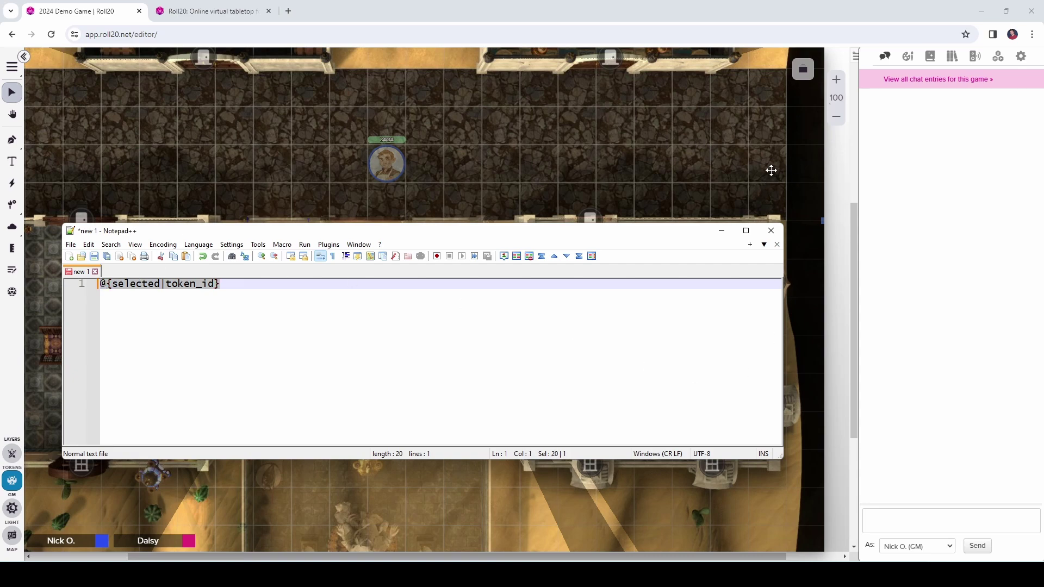
key("alt+Tab")
left_click(942, 523)
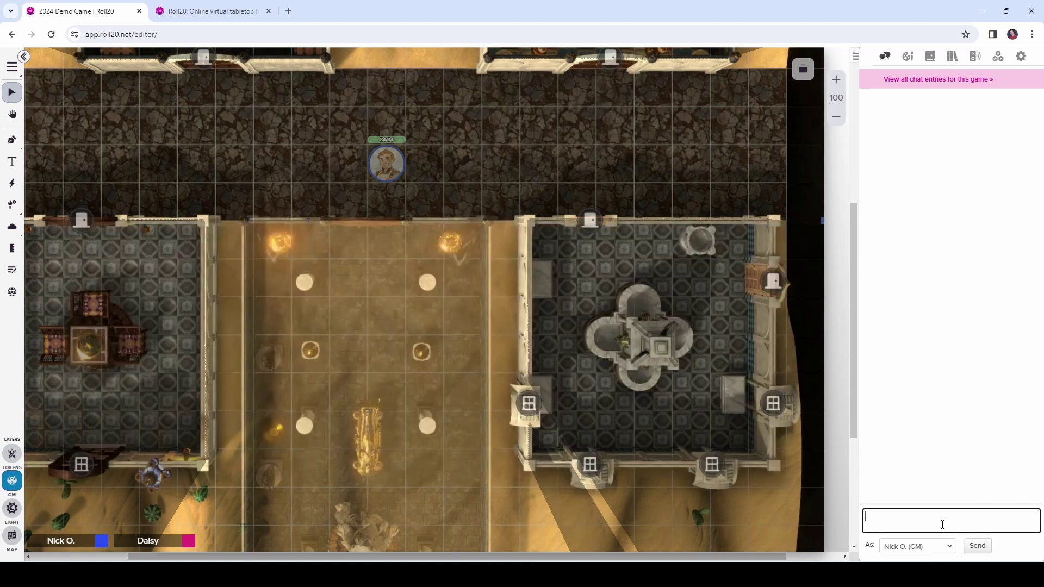
key("ctrl+v")
key("Return")
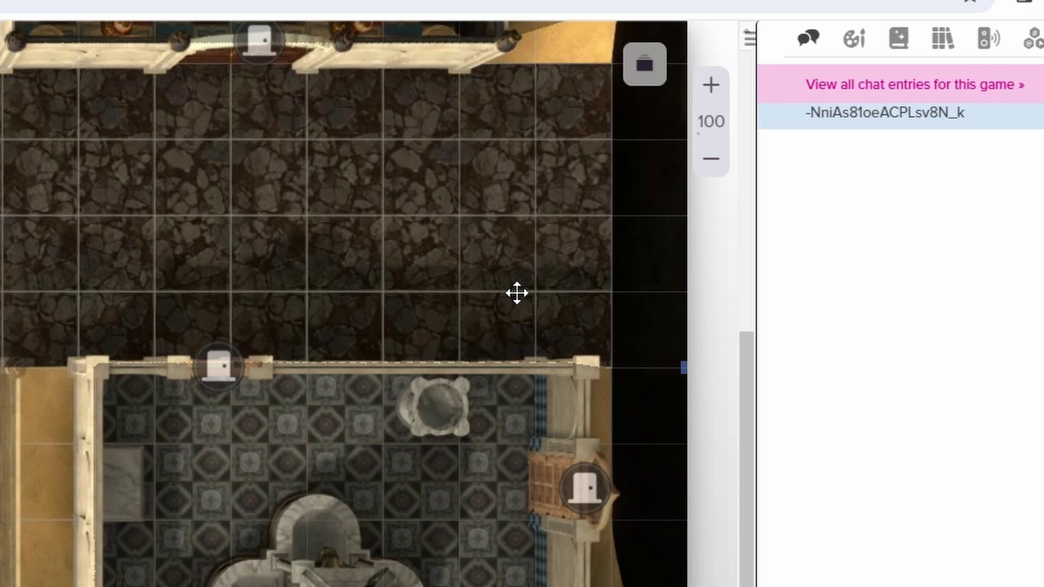
Step: Add line 2 in Notepad++: "!token-mod --set layer|map --order|tofront --ids "
key("alt+Tab")
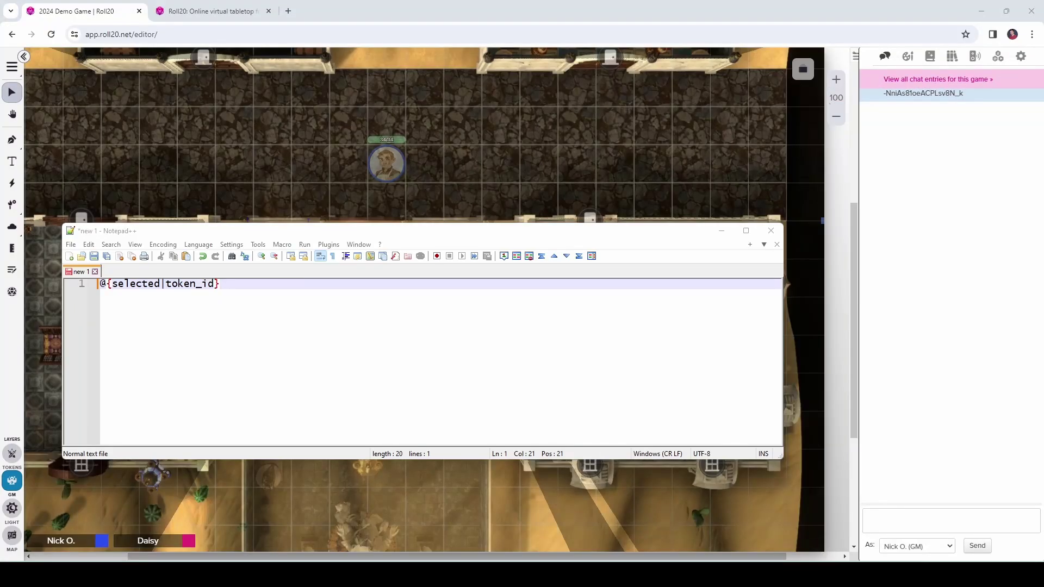
key("Return")
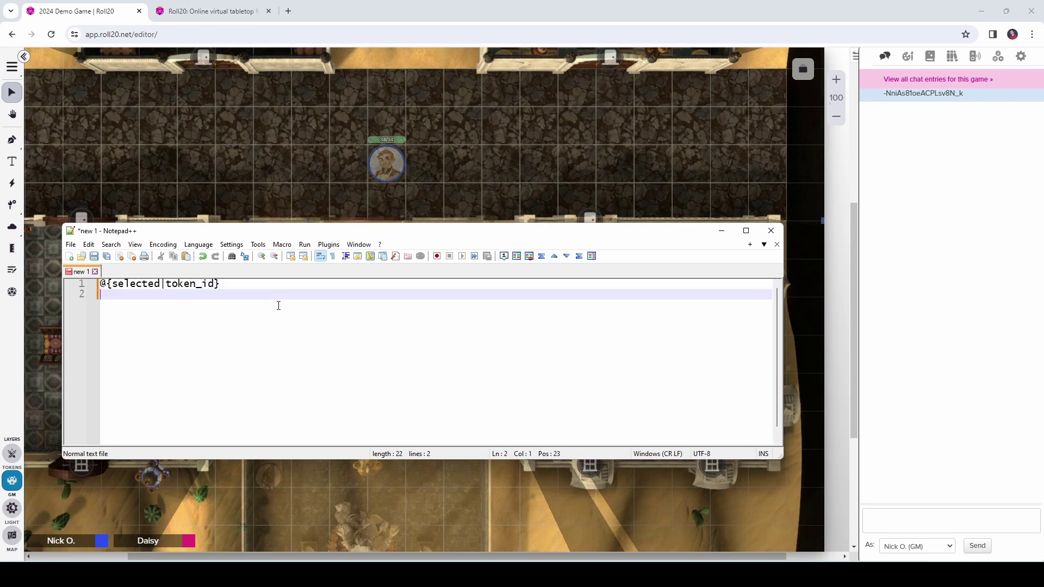
key("ctrl+v")
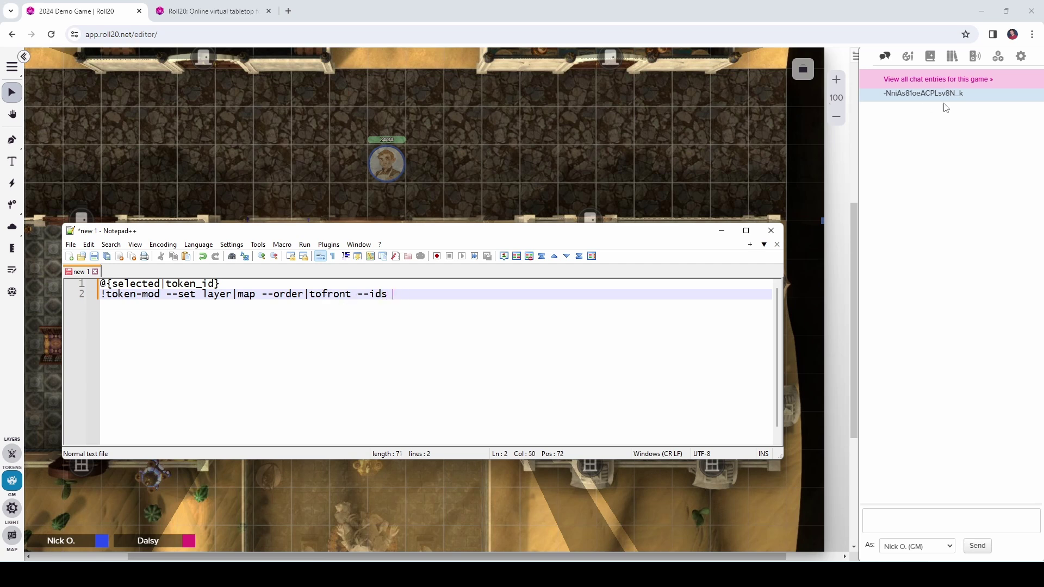
Step: Append the room image's token id from chat after --ids on line 2
left_click_drag(963, 93, 884, 97)
key("ctrl+c")
left_click(406, 296)
key("ctrl+v")
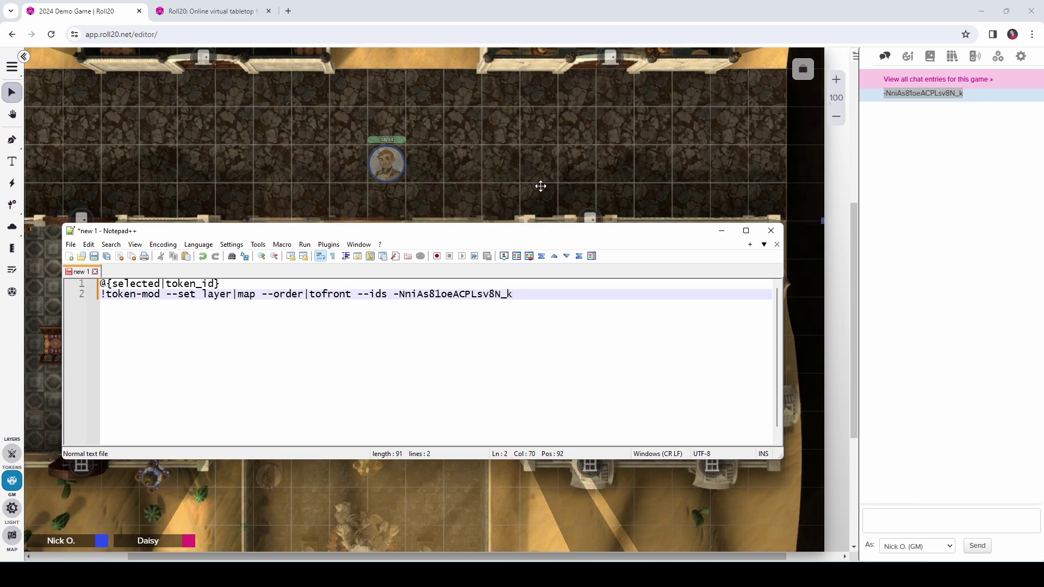
Step: Run the completed token-mod command in Roll20 chat to move the room to the map layer
left_click_drag(514, 298, 92, 302)
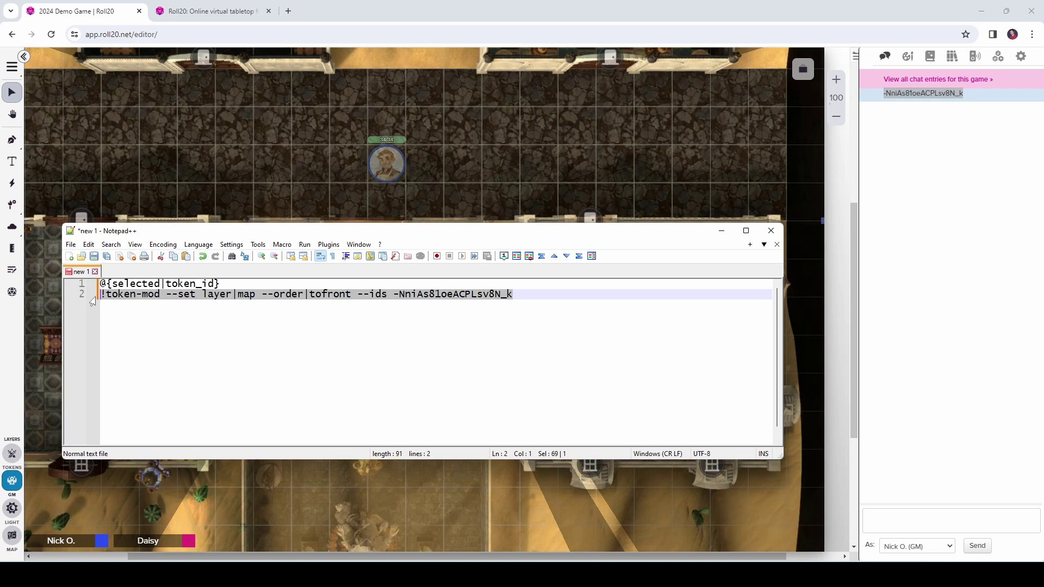
left_click(722, 232)
left_click(905, 515)
key("ctrl+v")
key("Return")
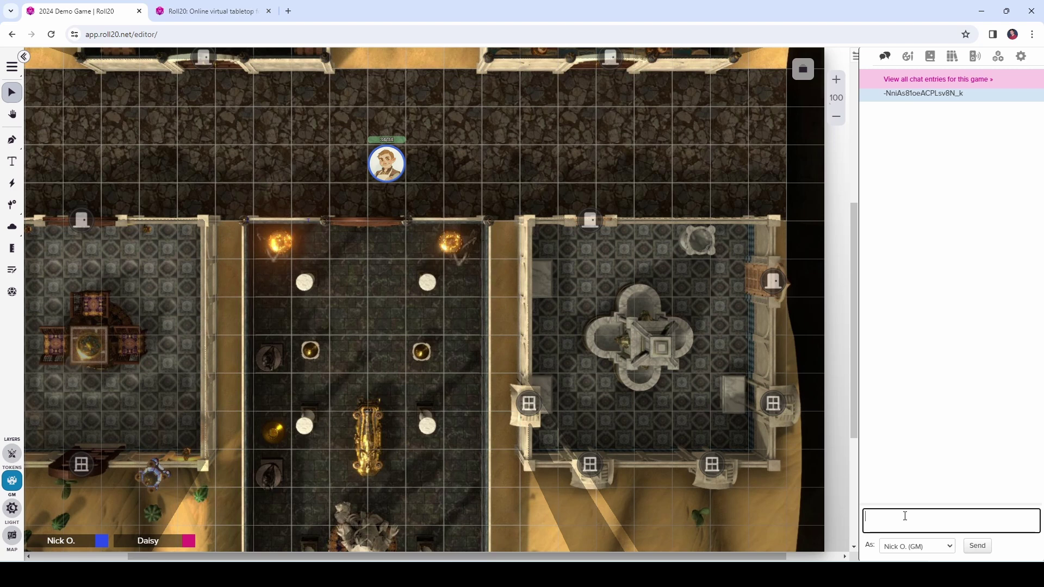
Step: Draw a polygon through the hall's top-left, bottom-left, bottom-right and top-right corners, ending on the top wall
left_click(346, 266)
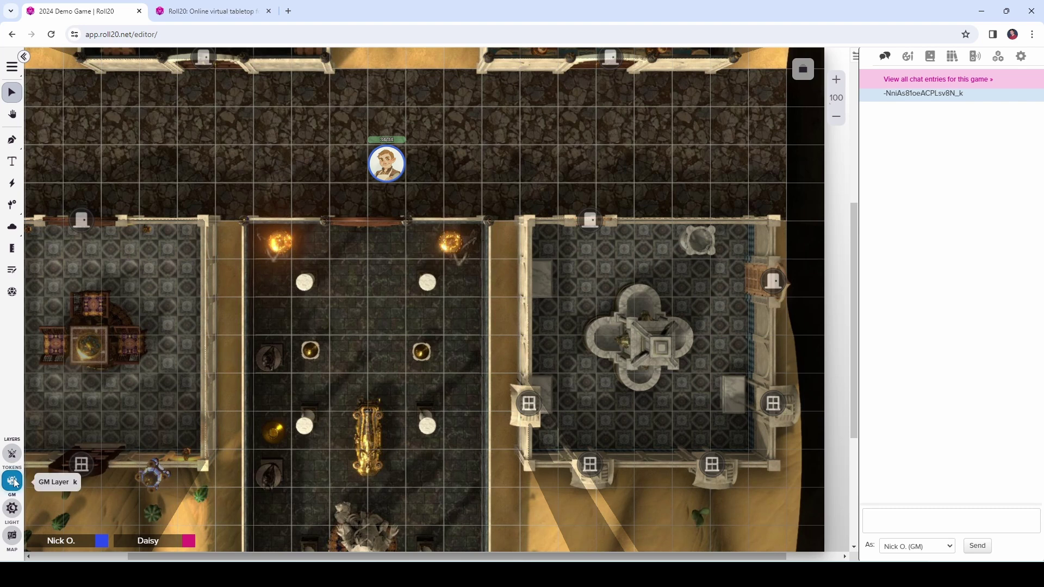
left_click(15, 141)
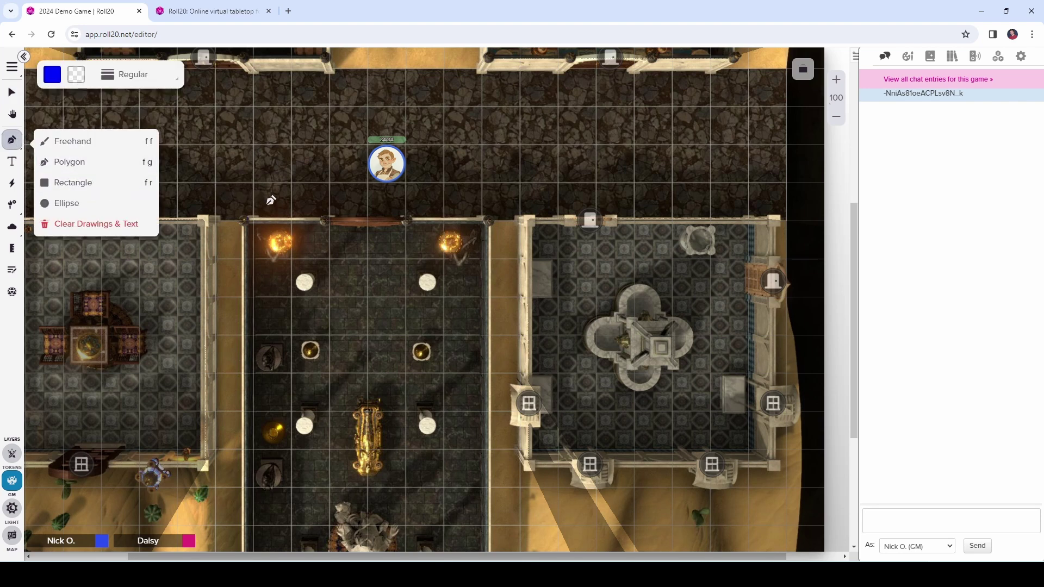
left_click(326, 214)
left_click(243, 217)
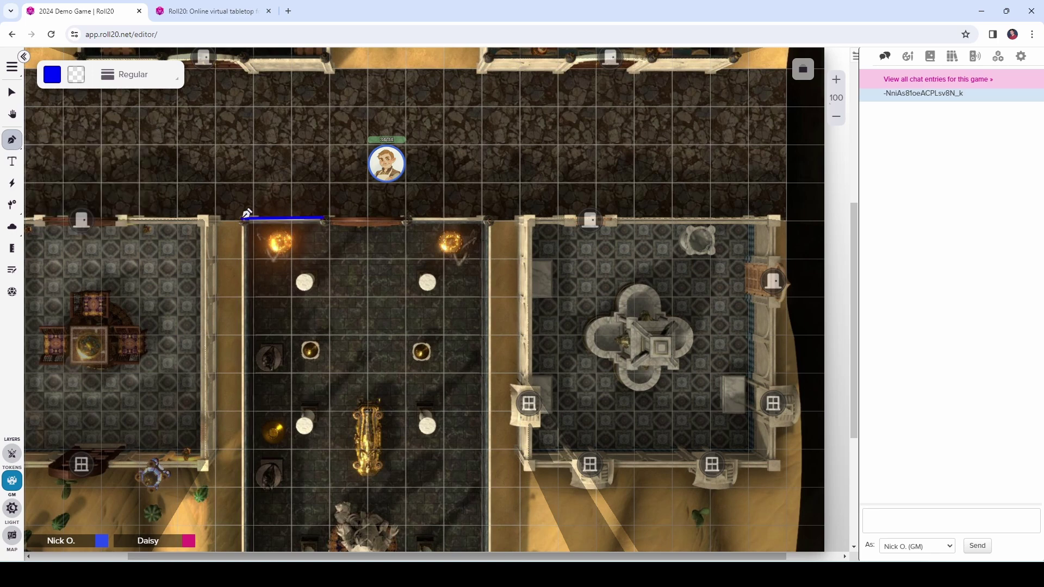
scroll(247, 213, "down", 3)
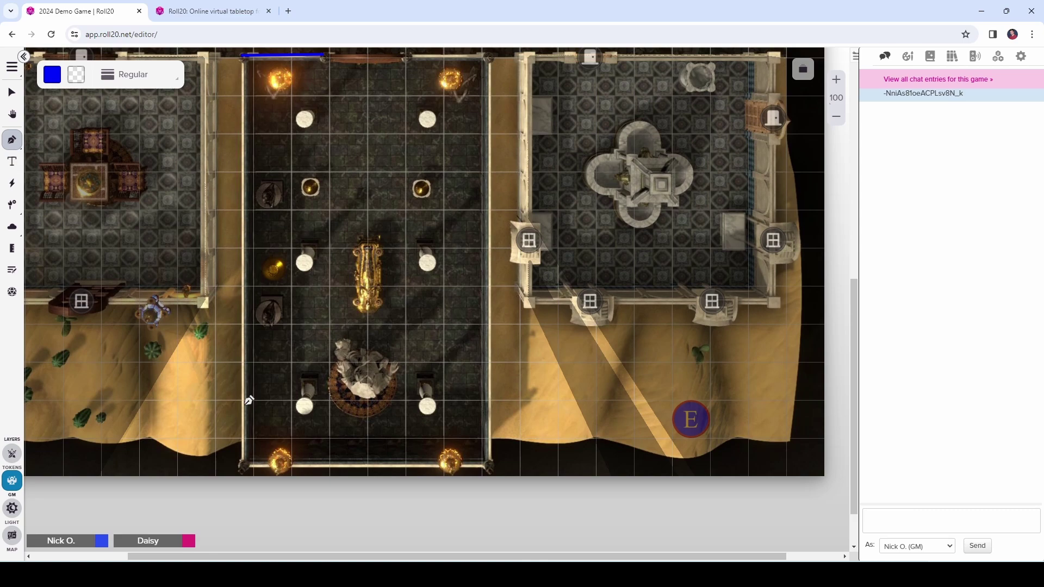
left_click(243, 465)
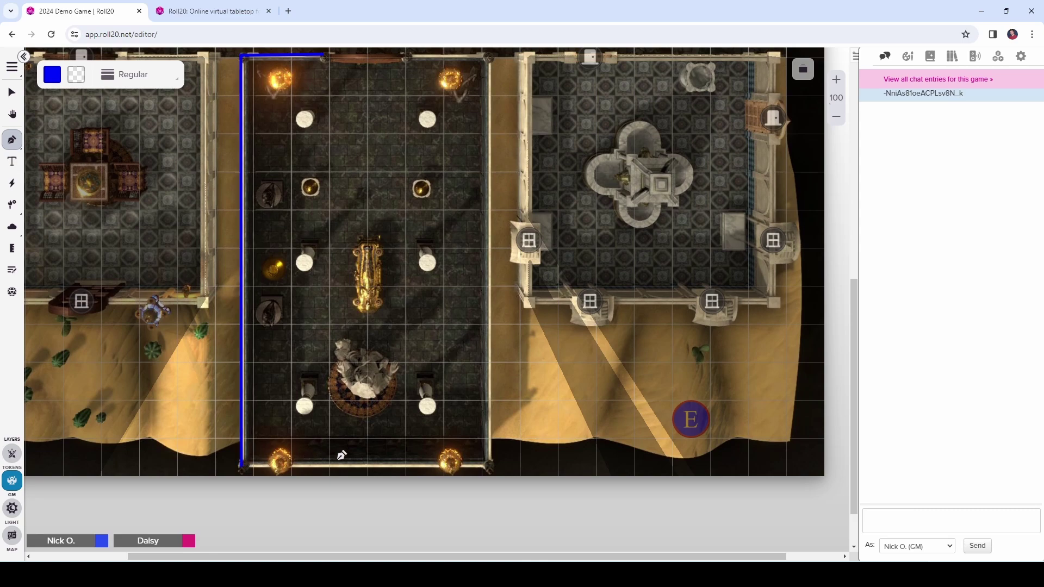
left_click(489, 463)
scroll(490, 460, "up", 3)
left_click(490, 222)
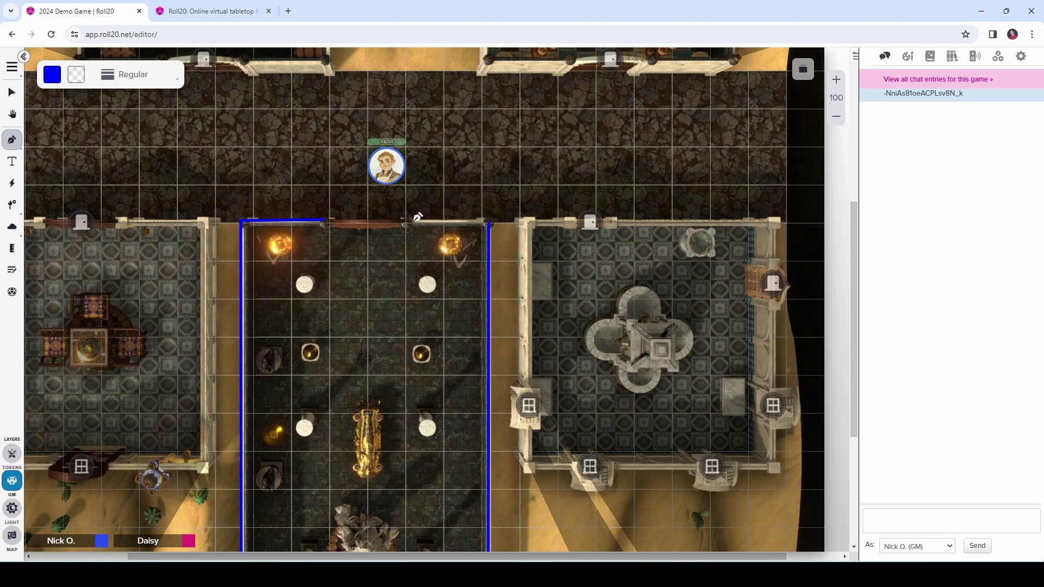
left_click(407, 221)
double_click(408, 220)
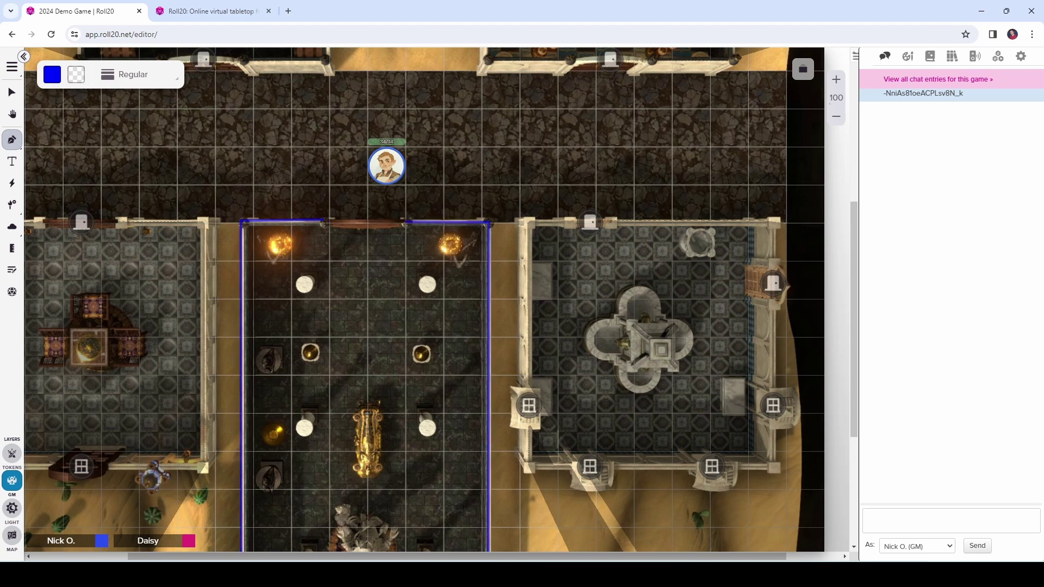
left_click(12, 92)
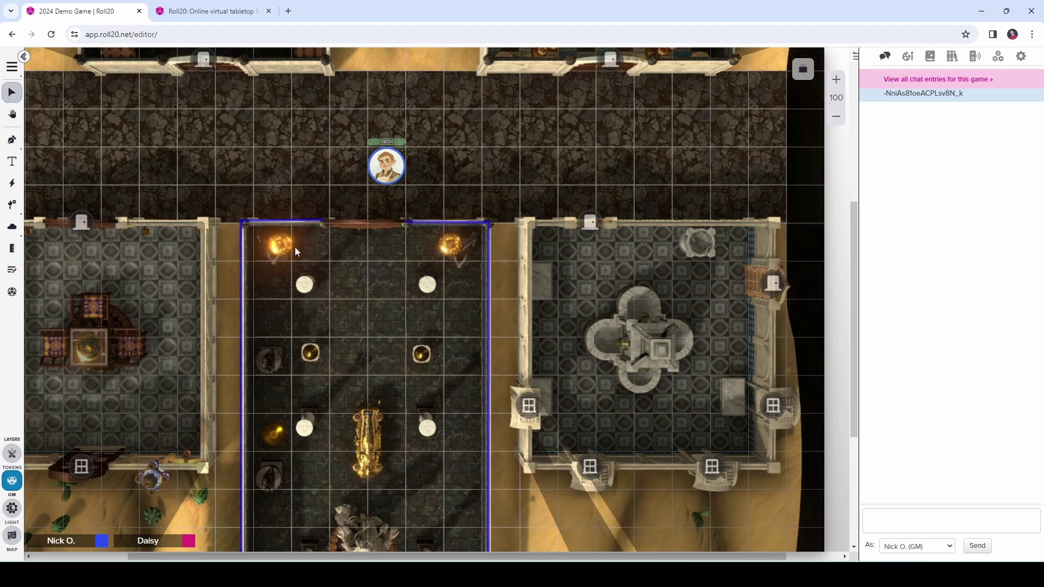
Step: Select the hall outline and send @{selected|token_id} in chat to reveal its id
left_click(302, 220)
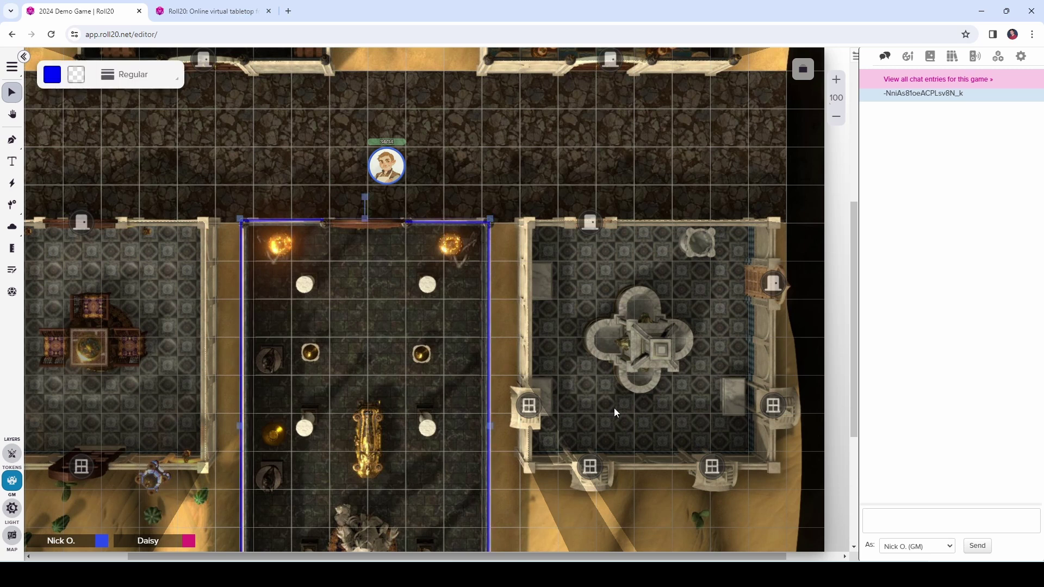
left_click(892, 525)
key("ctrl+v")
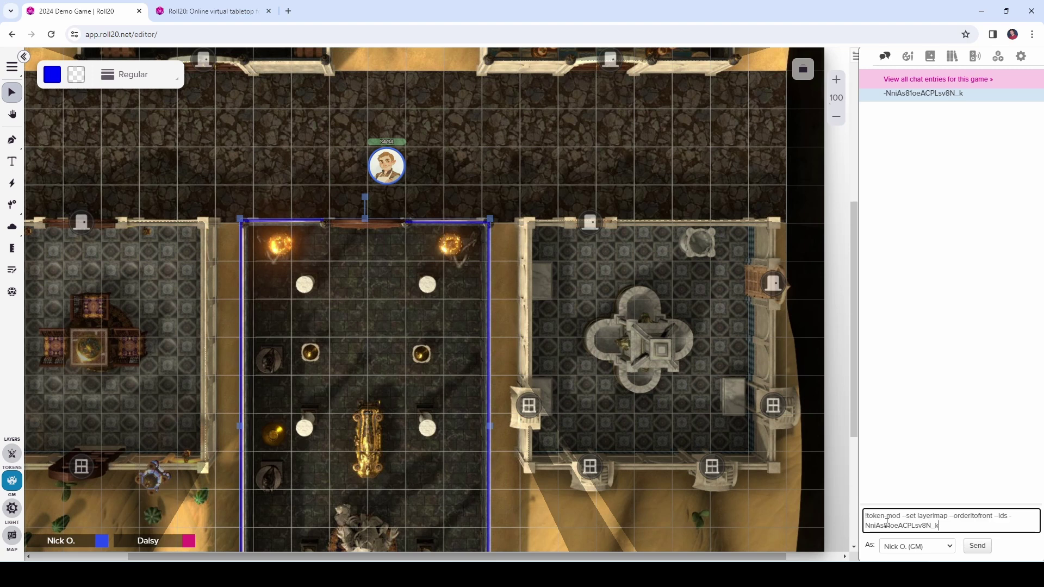
key("Up")
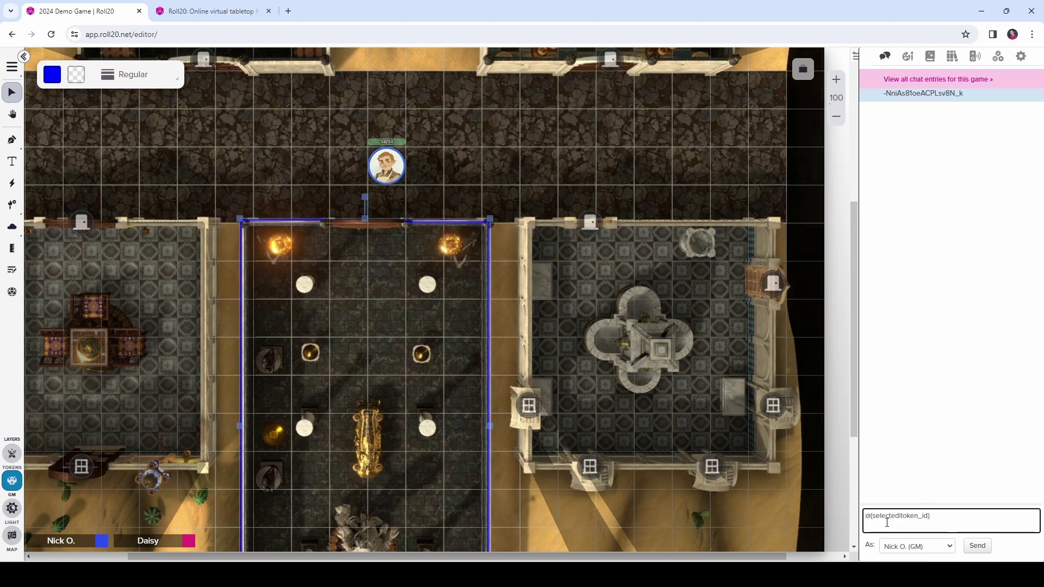
key("Return")
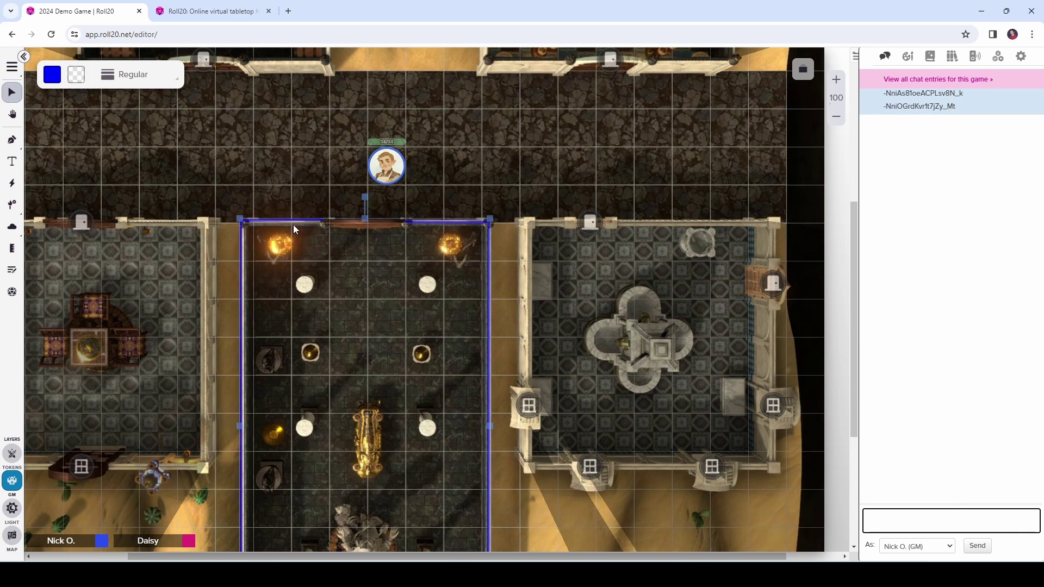
key("alt+Tab")
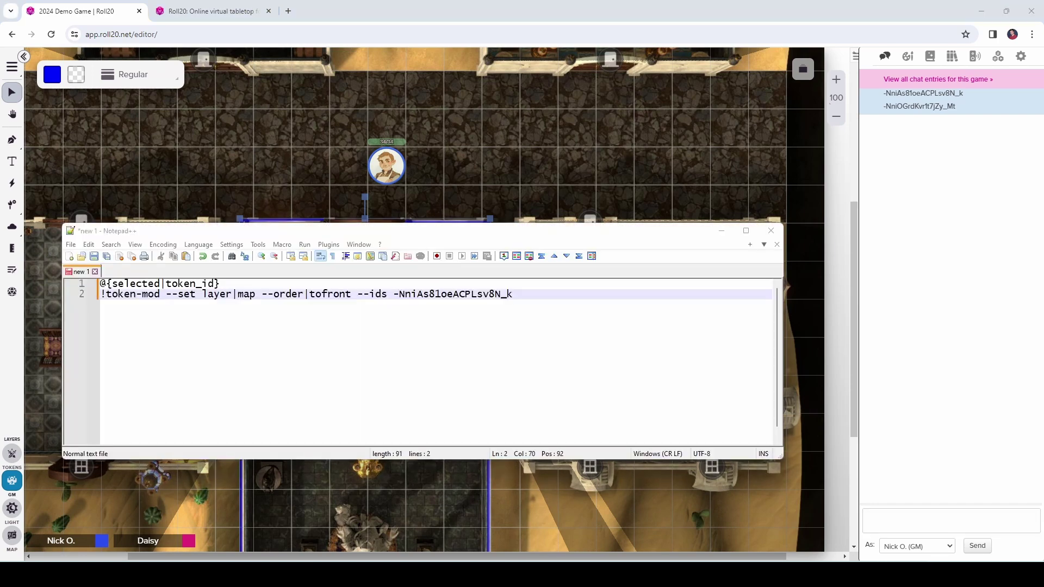
Step: Write line 3 in Notepad++ as "!movelight walls" followed by the outline's id
left_click(537, 294)
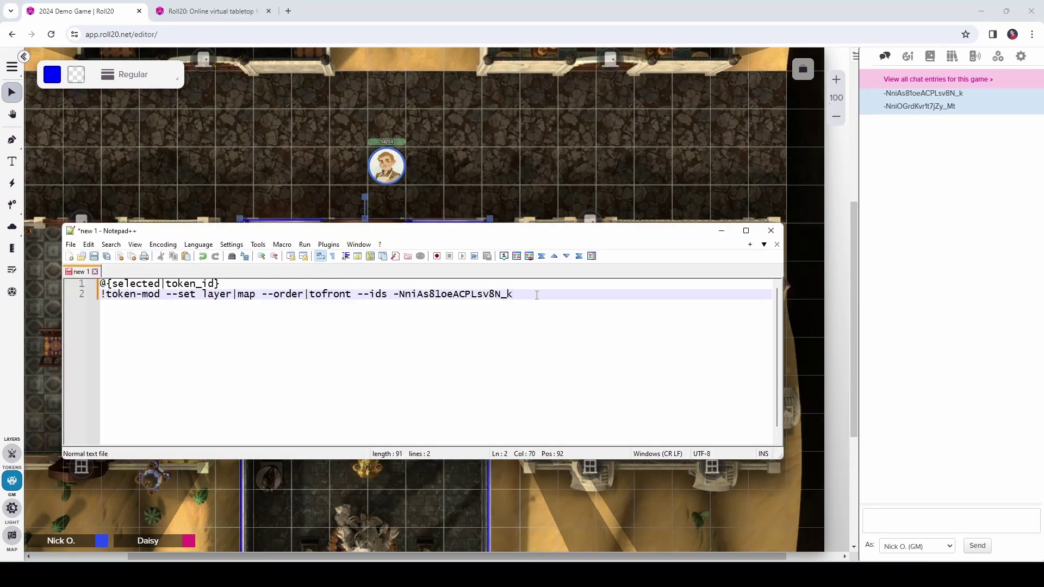
key("Return")
type("!movelight walls")
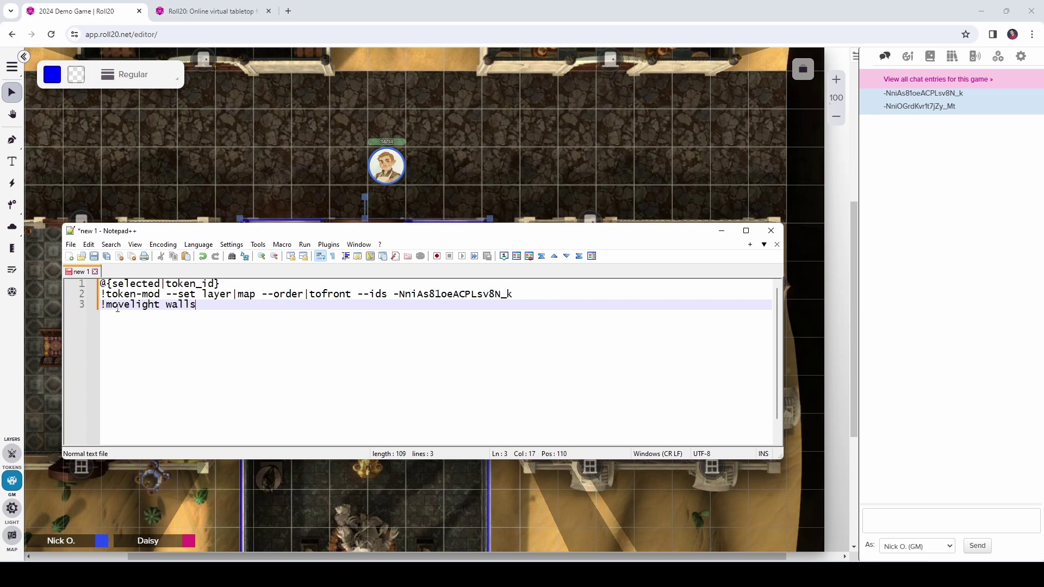
double_click(175, 309)
left_click(212, 312)
triple_click(943, 108)
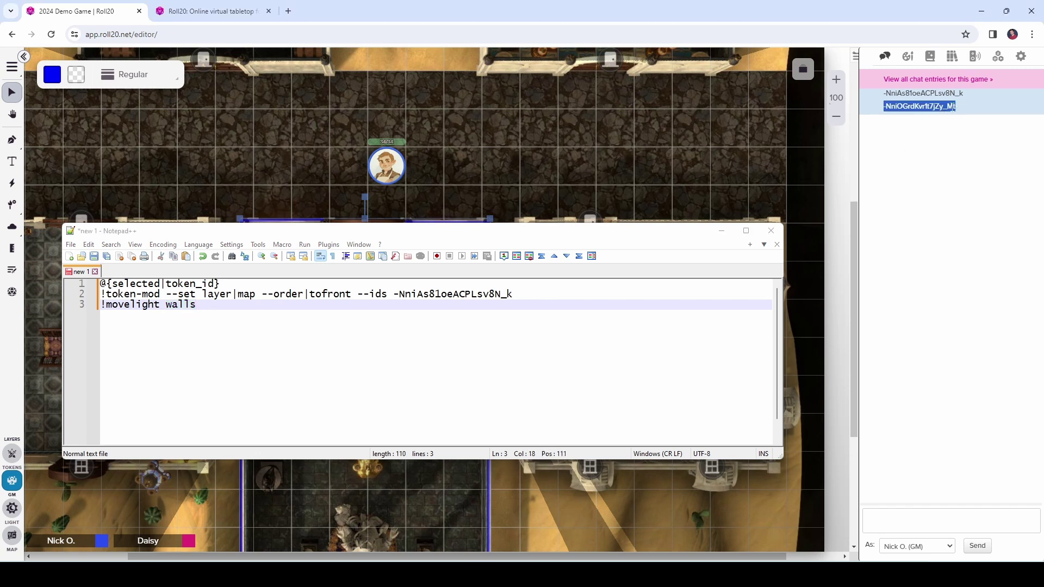
left_click_drag(956, 107, 885, 116)
key("ctrl+c")
left_click(266, 311)
key("ctrl+v")
Step: Run the movelight walls command in Roll20 chat and show the Dynamic Lighting layer
left_click_drag(340, 311, 92, 308)
key("ctrl+c")
left_click(844, 433)
left_click(905, 520)
key("ctrl+v")
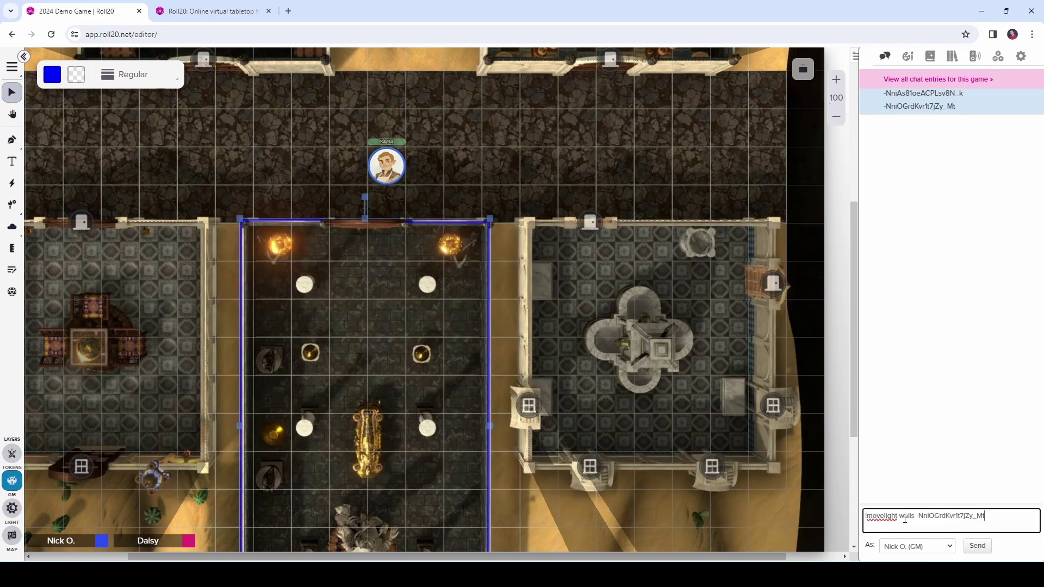
key("Return")
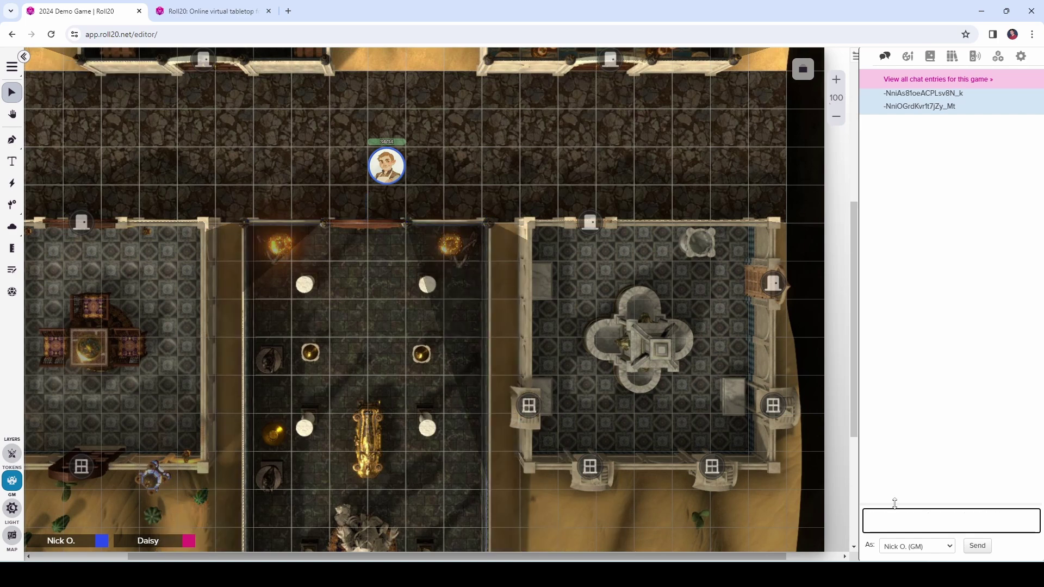
left_click(12, 508)
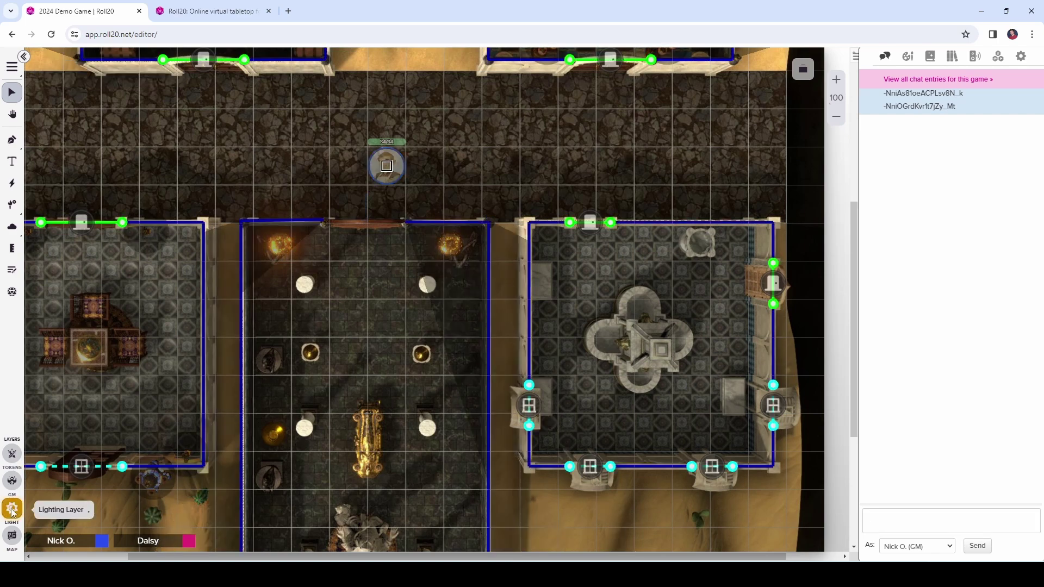